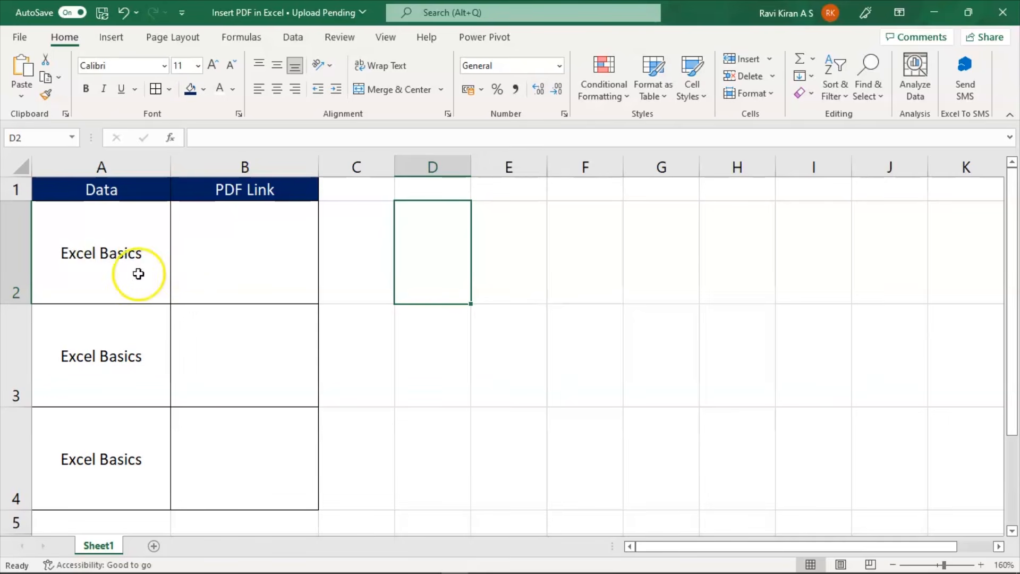
- Embed the file Excel Basic Knowledge - PDF from Documents as an object in cell B2
click(202, 242)
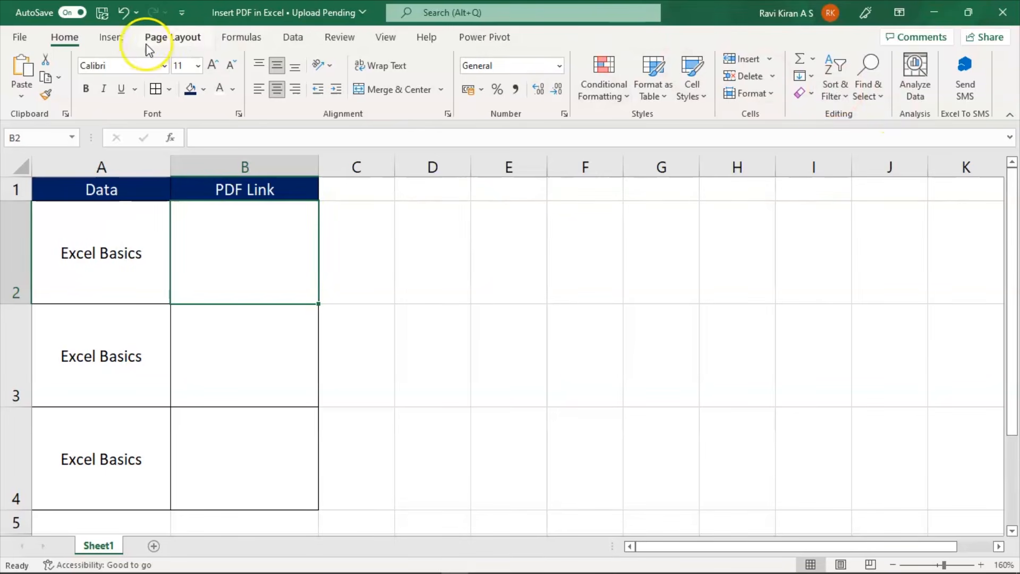
click(112, 39)
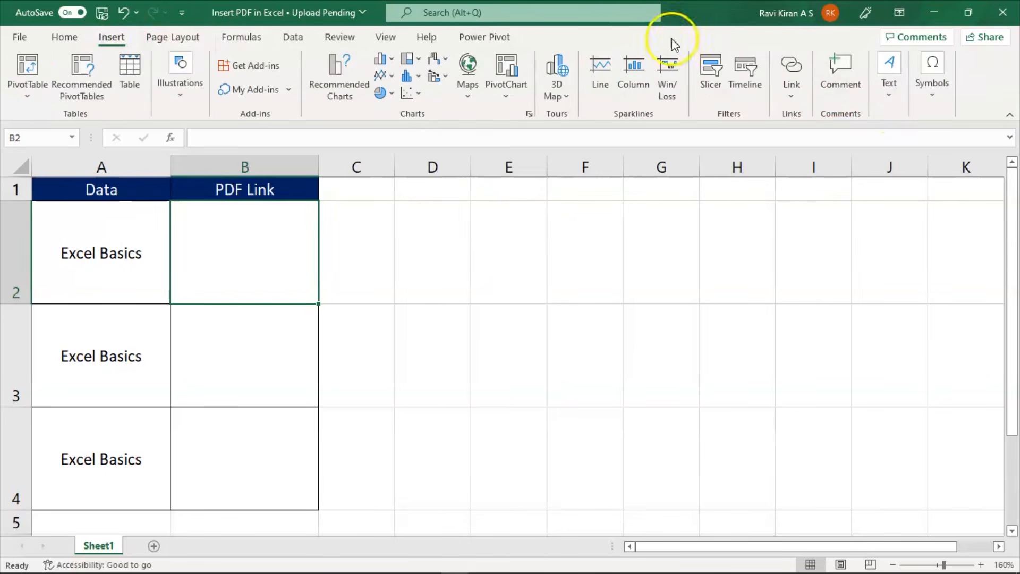
click(894, 88)
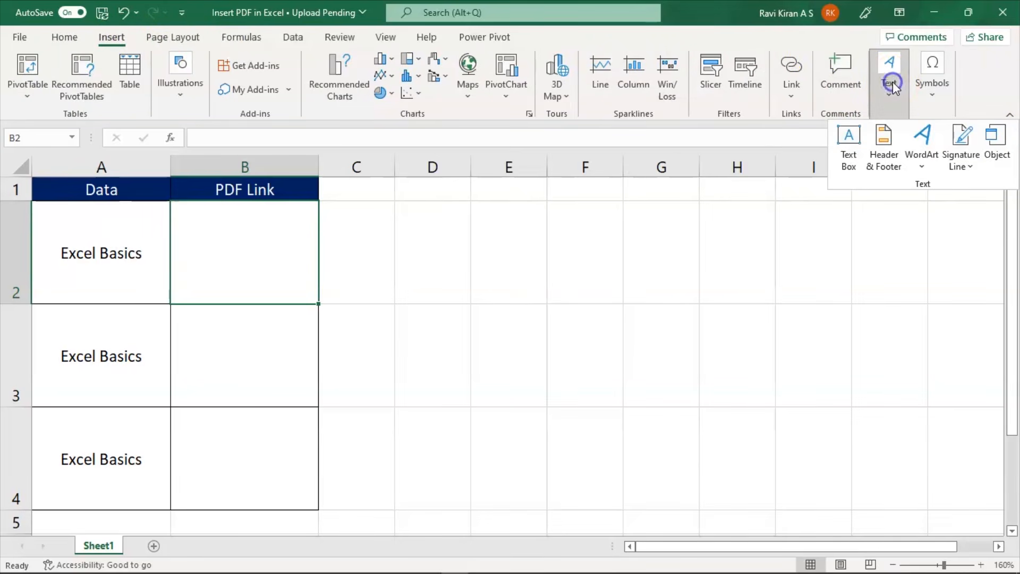
click(997, 152)
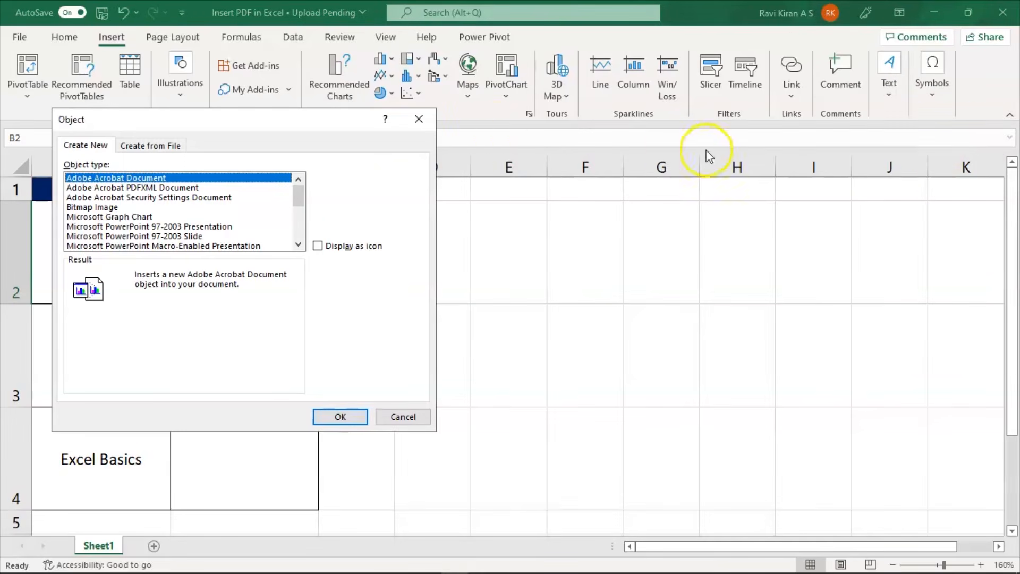
click(159, 148)
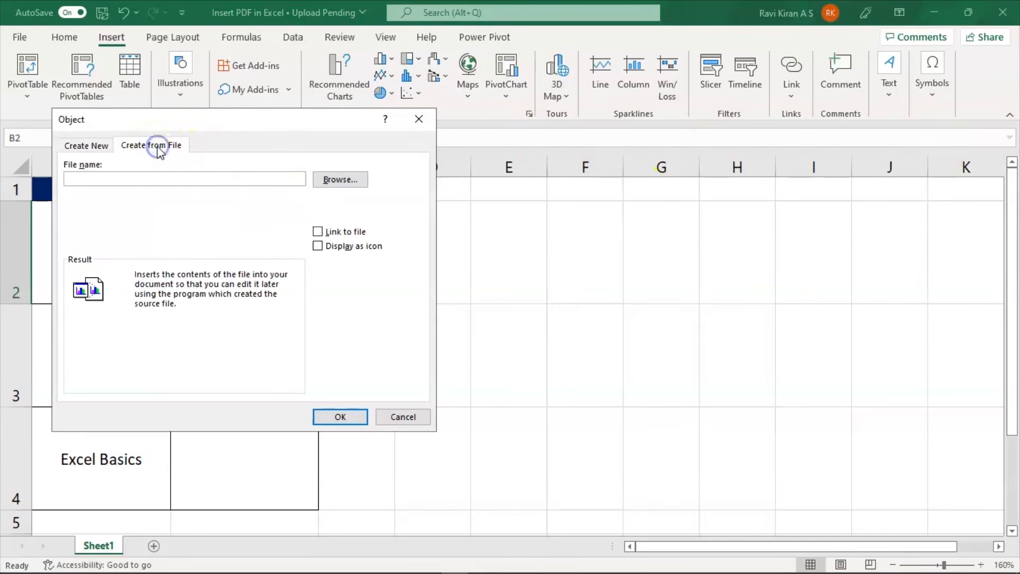
click(325, 182)
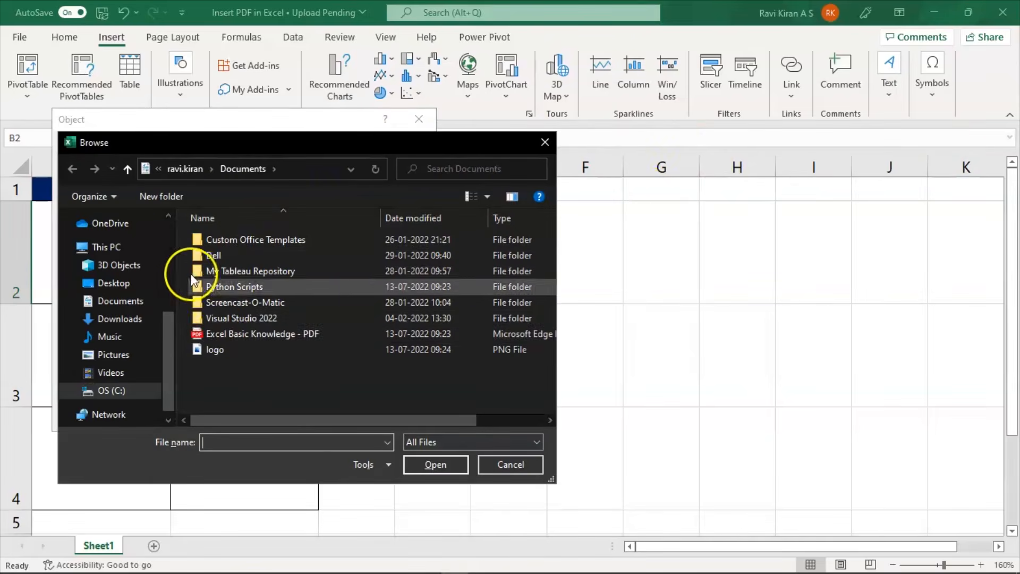
click(217, 331)
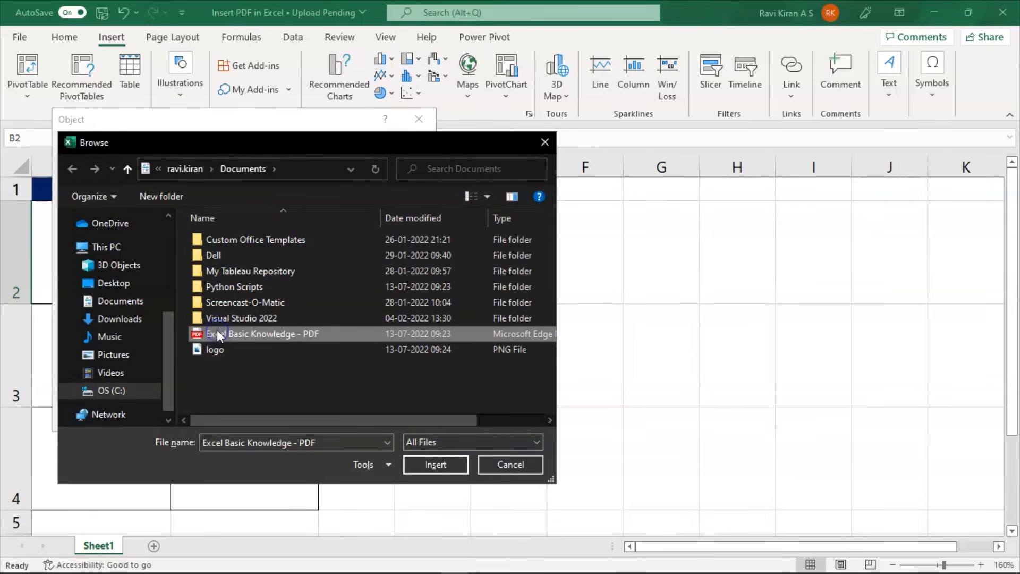
click(426, 462)
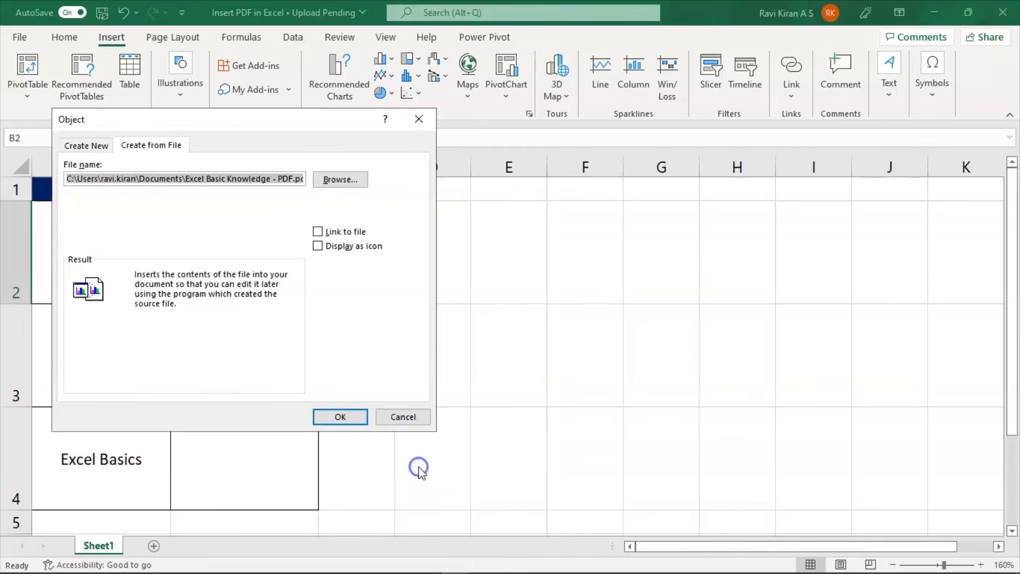
click(342, 417)
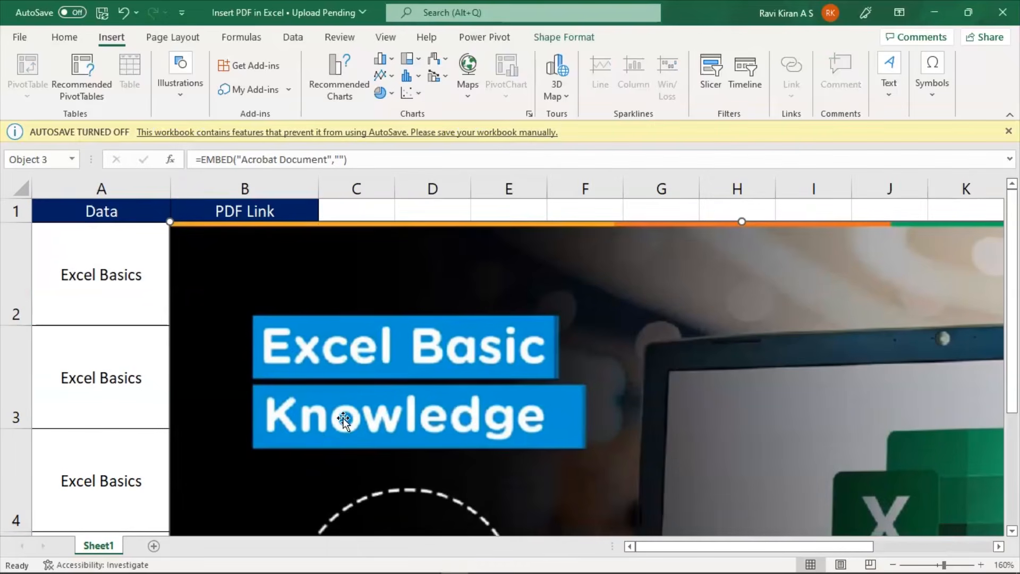
- Shrink the embedded PDF preview and move it into cell B2
drag(170, 224, 738, 418)
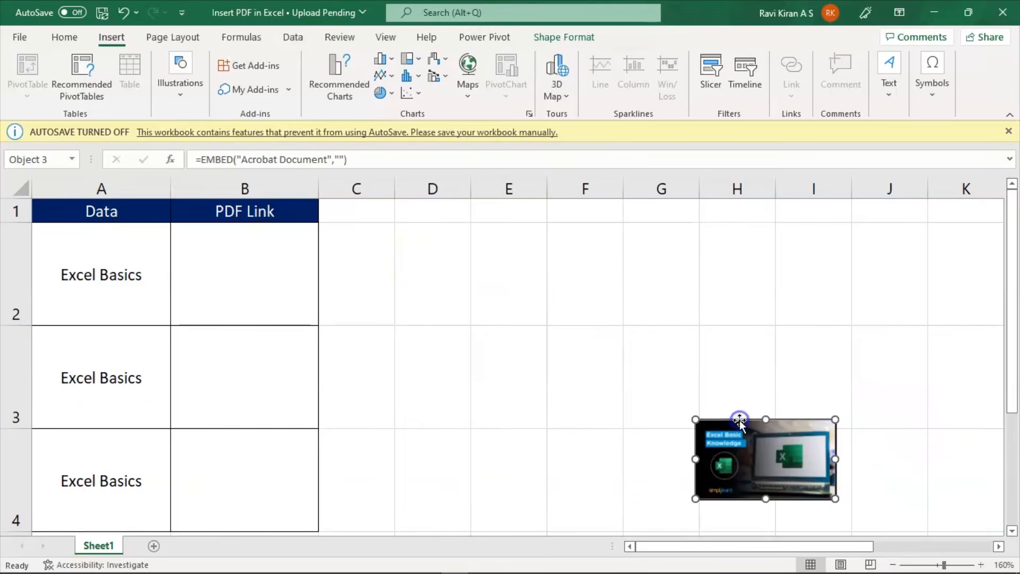
drag(832, 457, 243, 276)
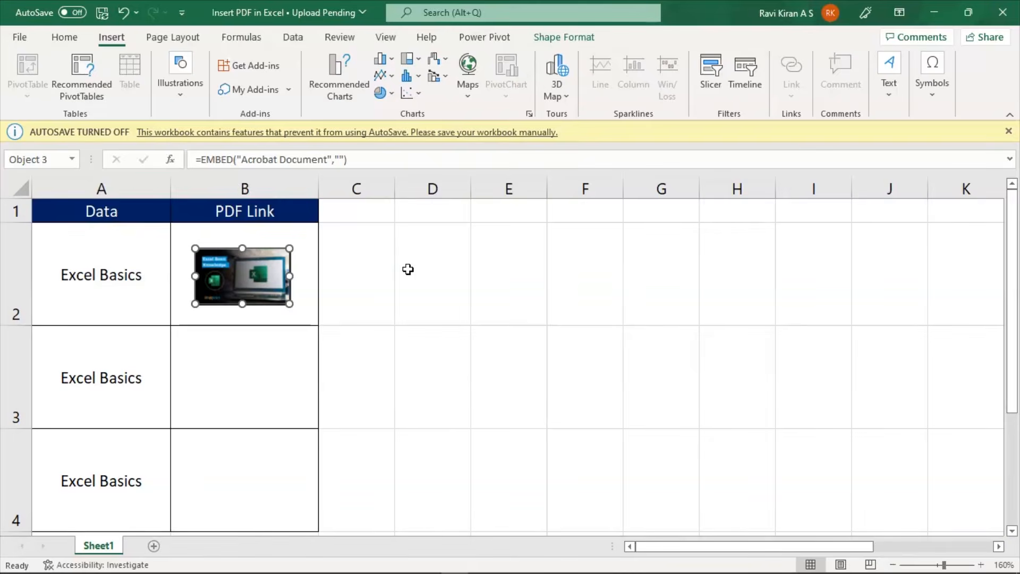
- Embed the same Excel Basic Knowledge - PDF file in cell B3, displayed as an icon
click(249, 380)
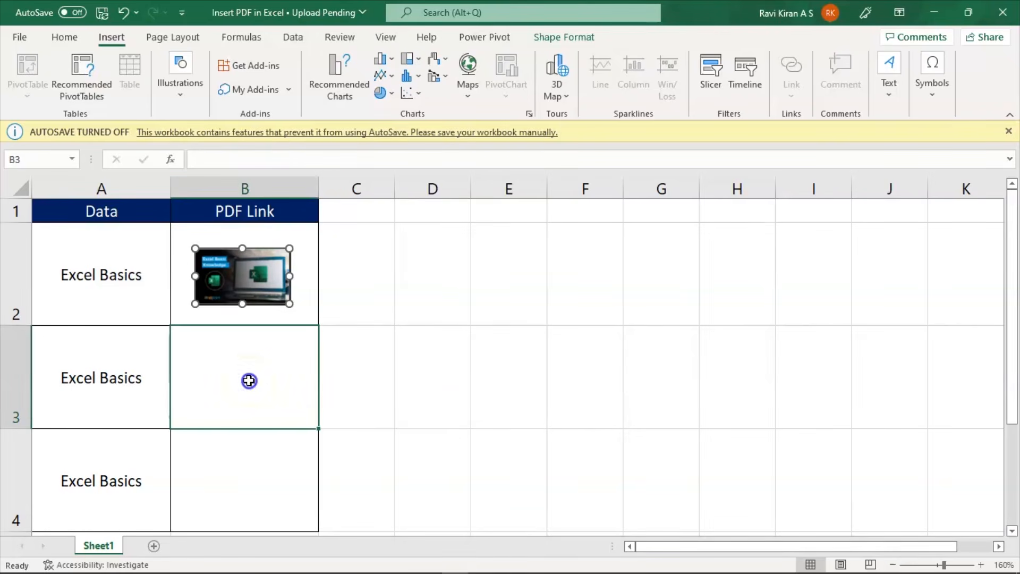
click(874, 90)
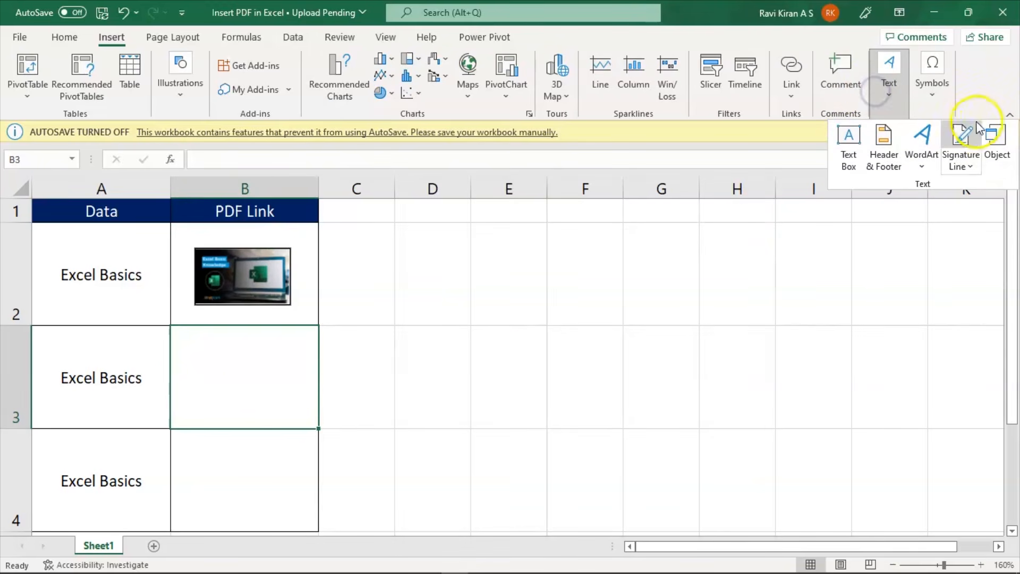
click(993, 144)
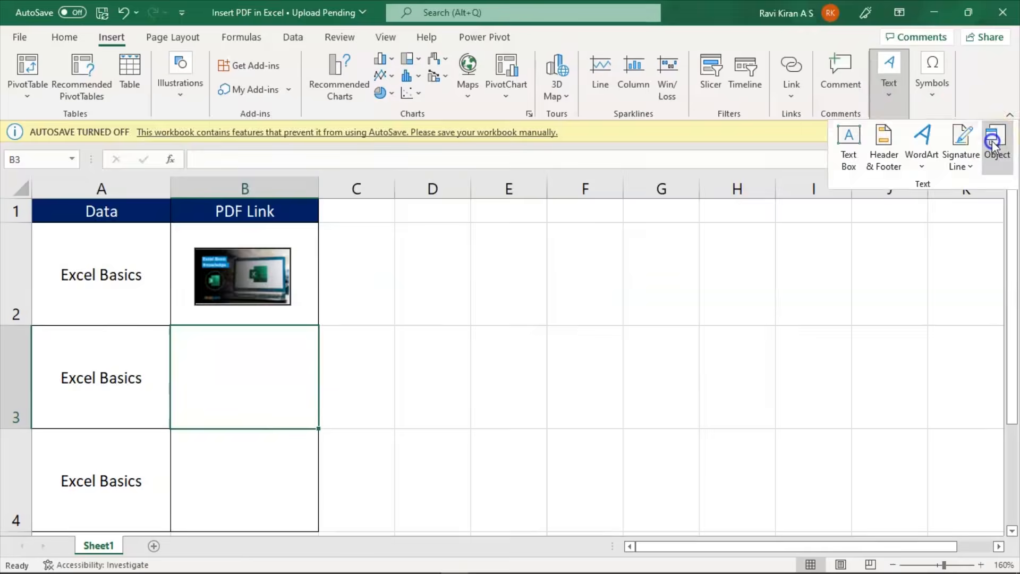
click(166, 146)
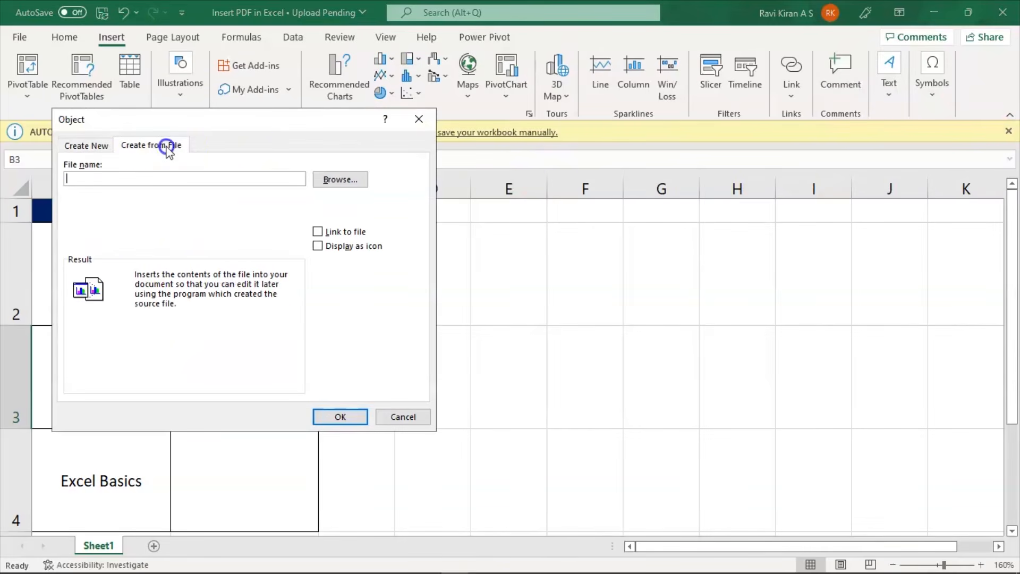
click(336, 181)
click(252, 335)
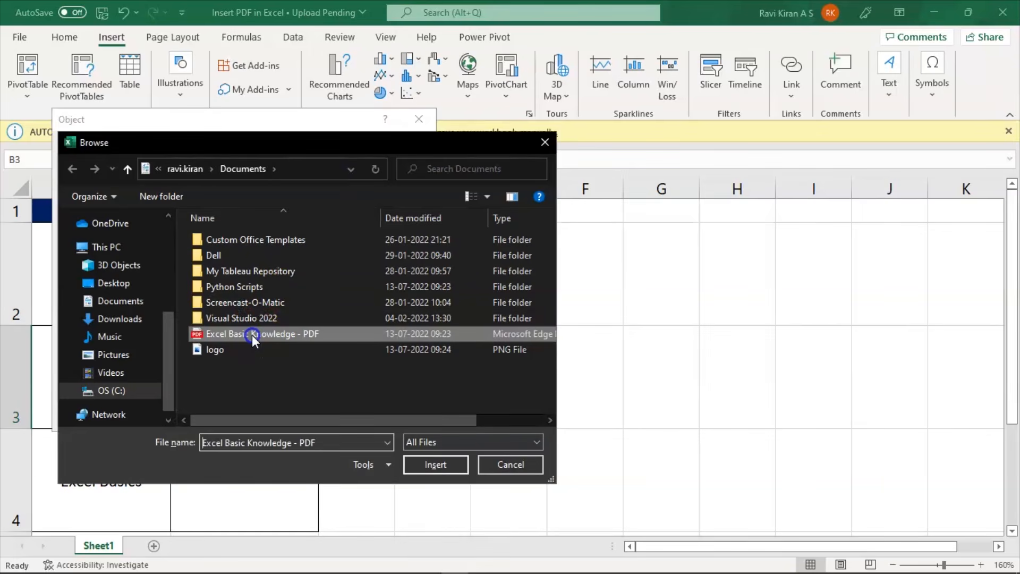
click(423, 465)
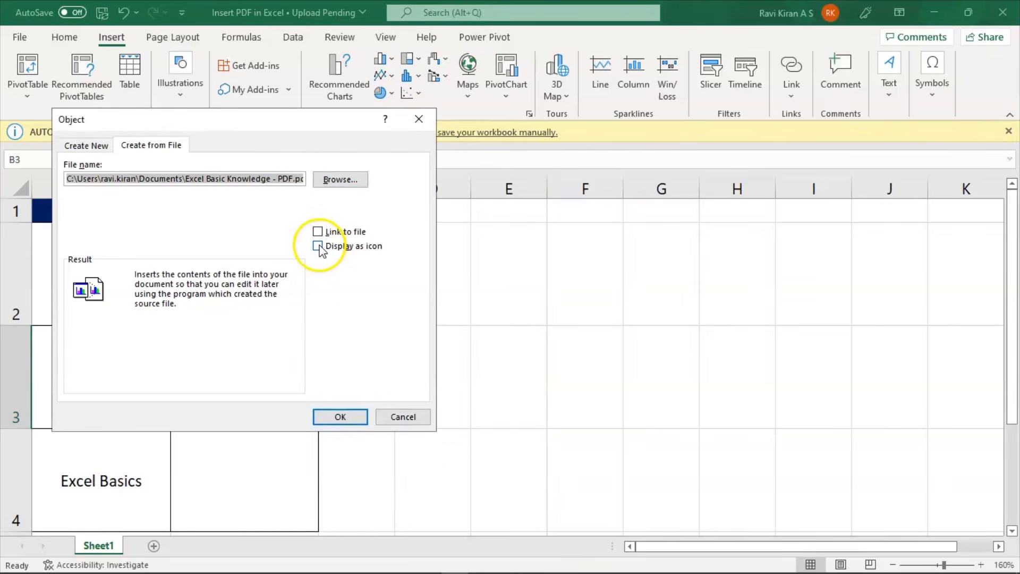
click(318, 246)
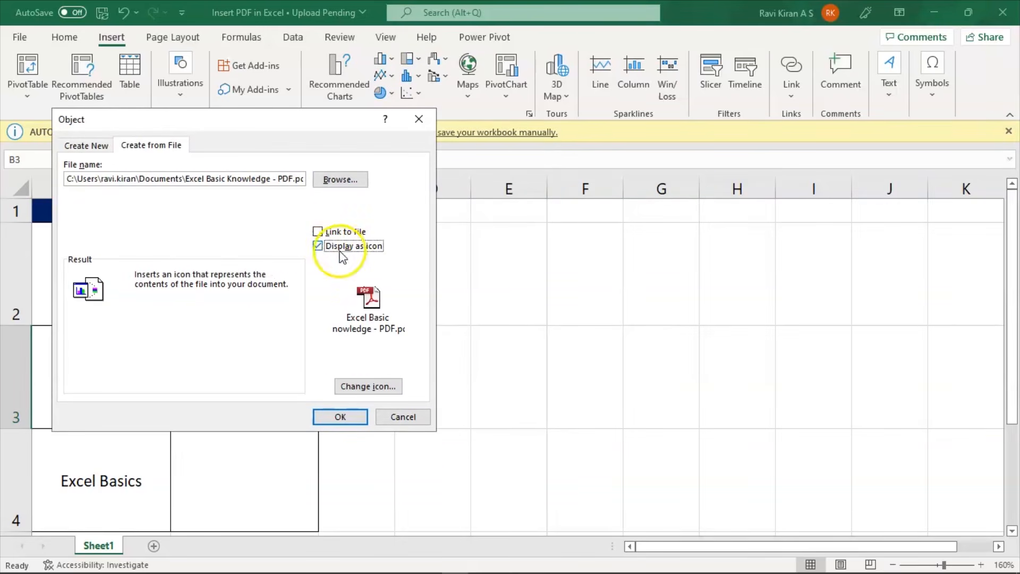
click(342, 417)
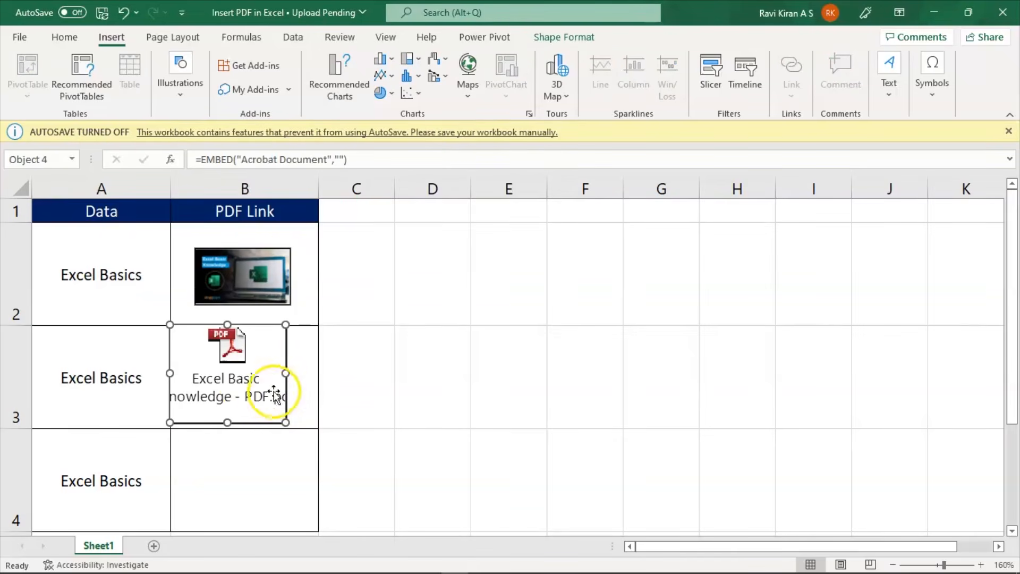
- Nudge the PDF icon so it sits centred inside cell B3
drag(247, 385, 258, 382)
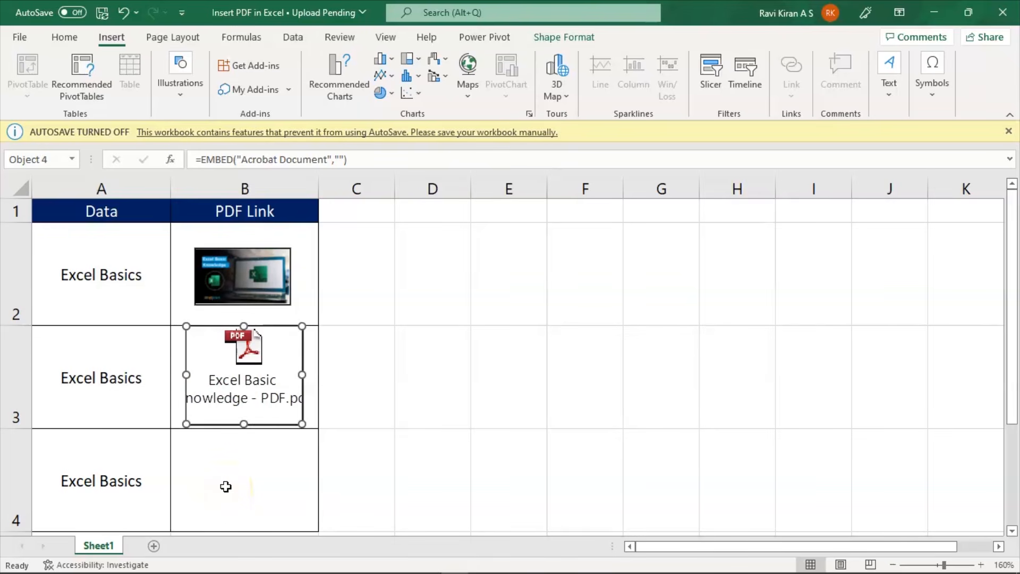
drag(244, 405, 243, 406)
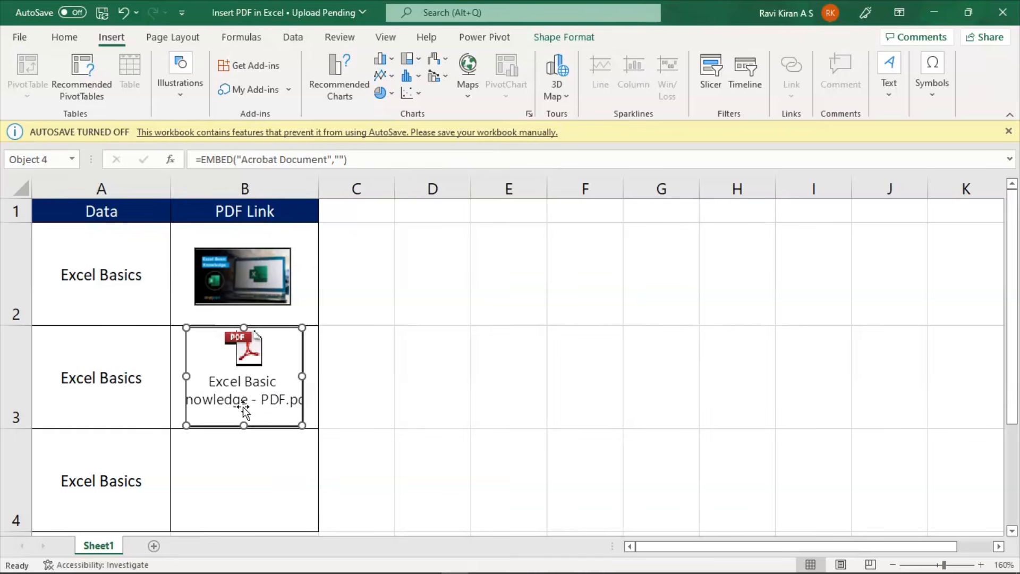
- Insert the logo picture from the Documents folder for cell B4
click(244, 479)
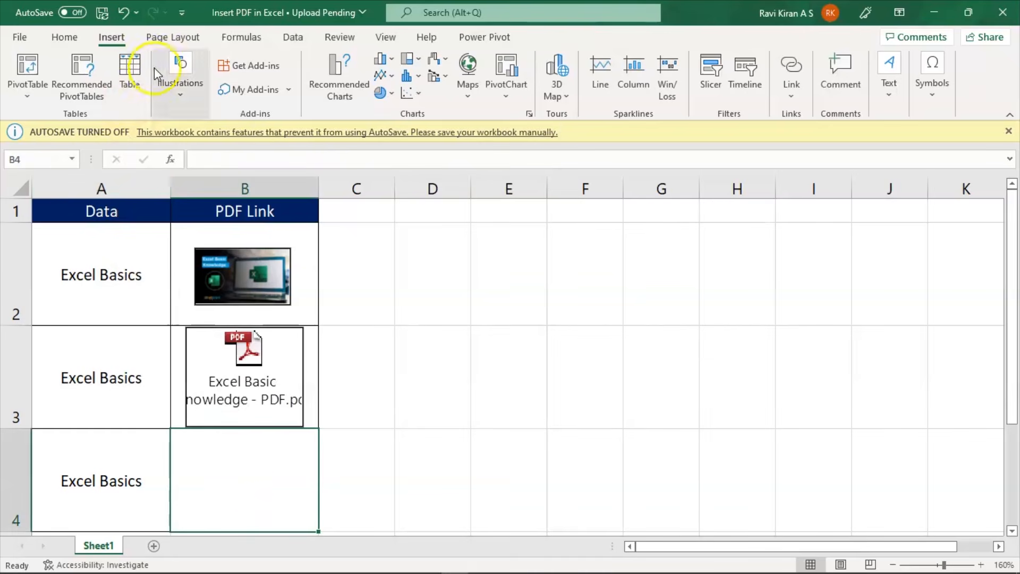
click(75, 42)
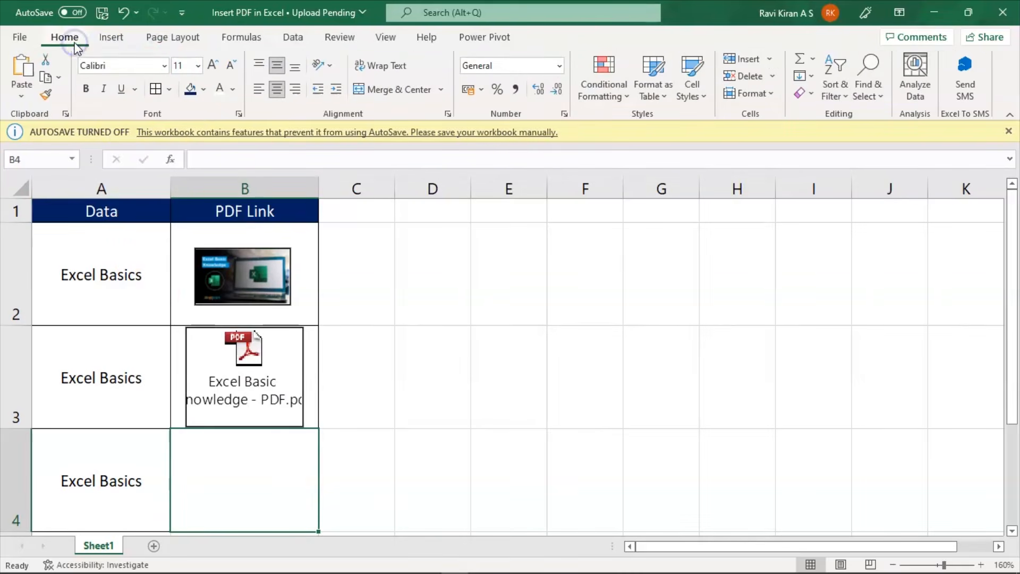
click(113, 42)
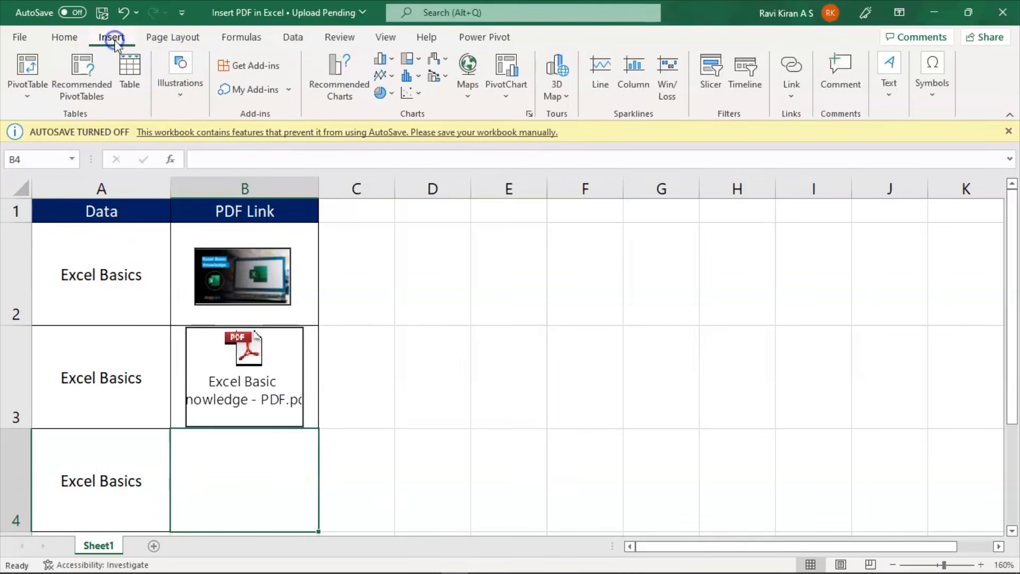
click(177, 88)
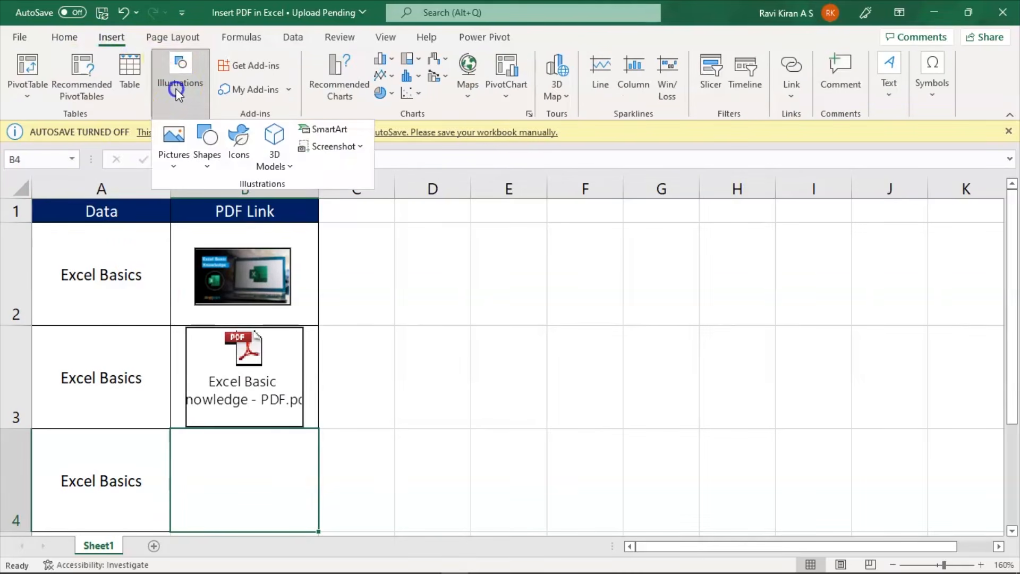
click(176, 149)
click(192, 209)
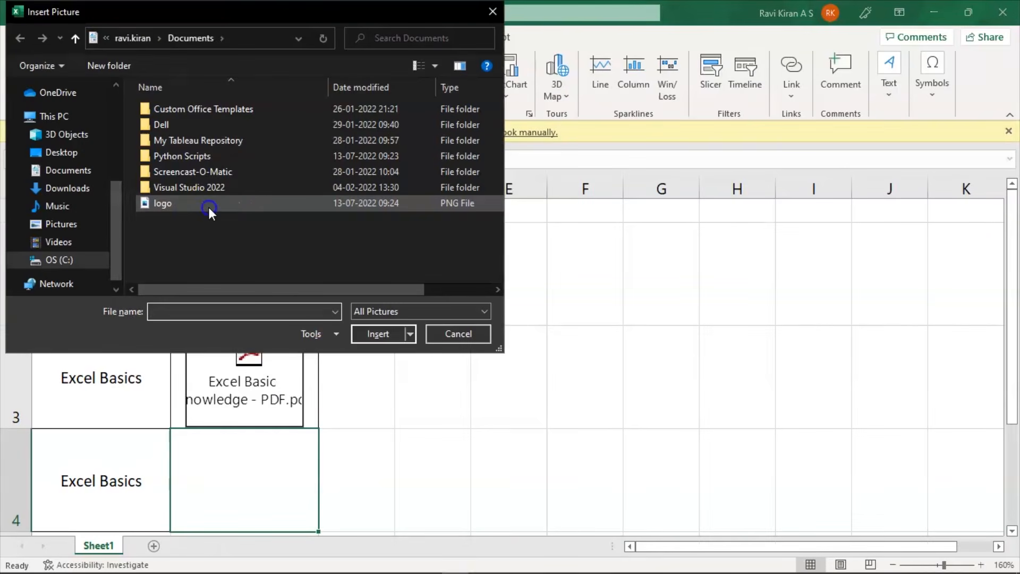
click(209, 207)
double_click(208, 206)
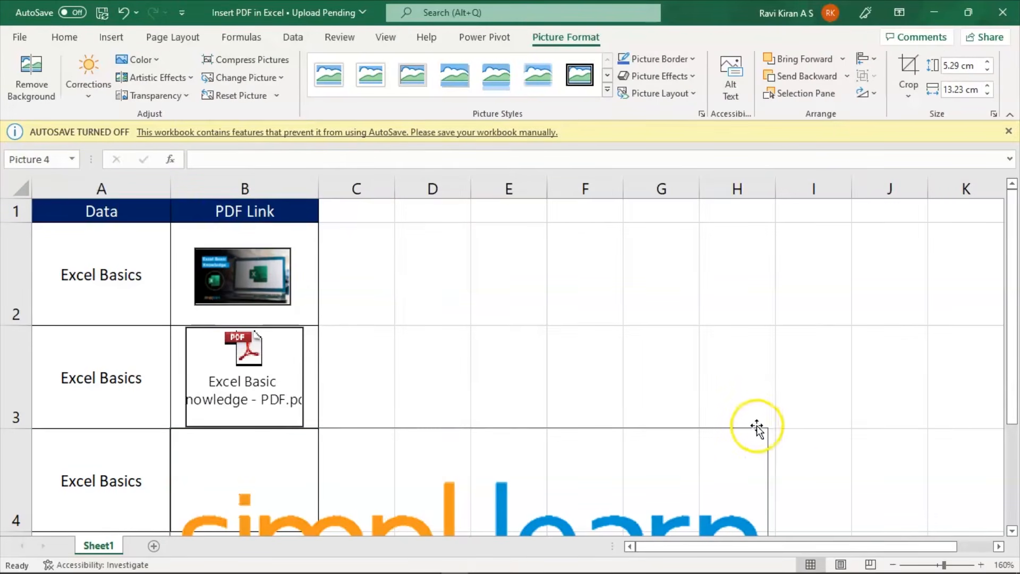
- Shrink the logo to about 0.93 cm by 2.32 cm and place it inside cell B4
key(Delete)
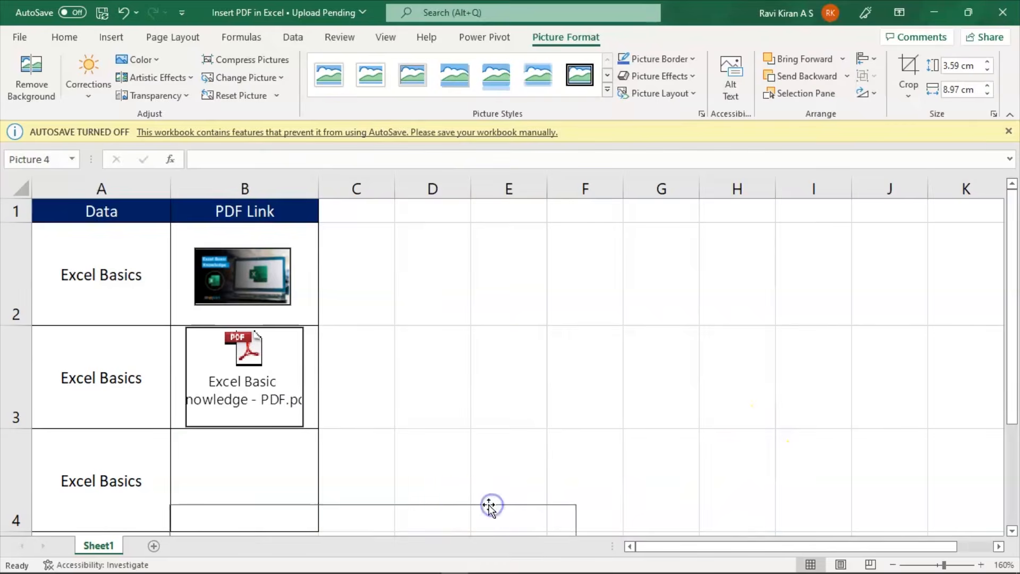
drag(462, 508, 487, 378)
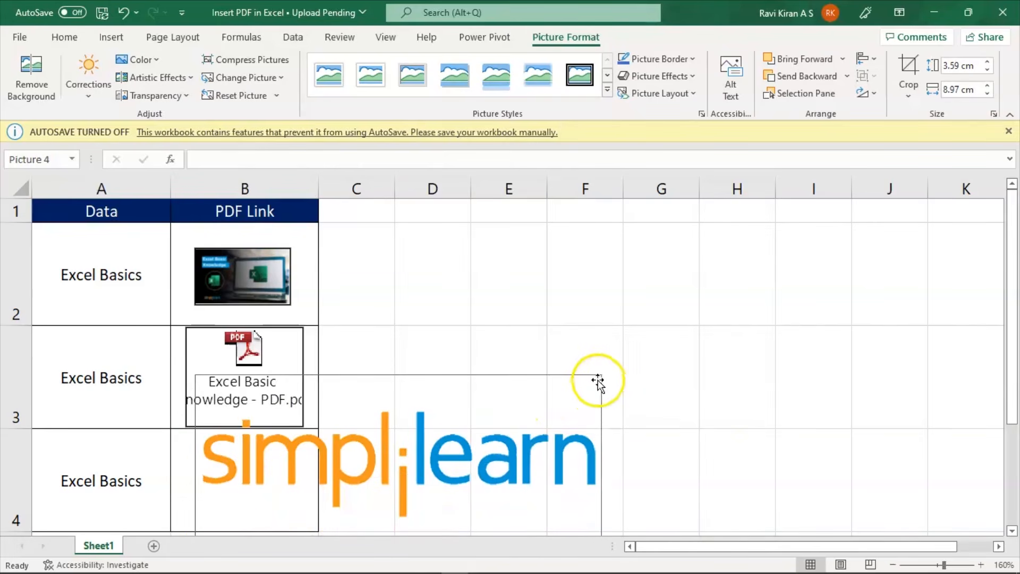
drag(597, 374, 273, 474)
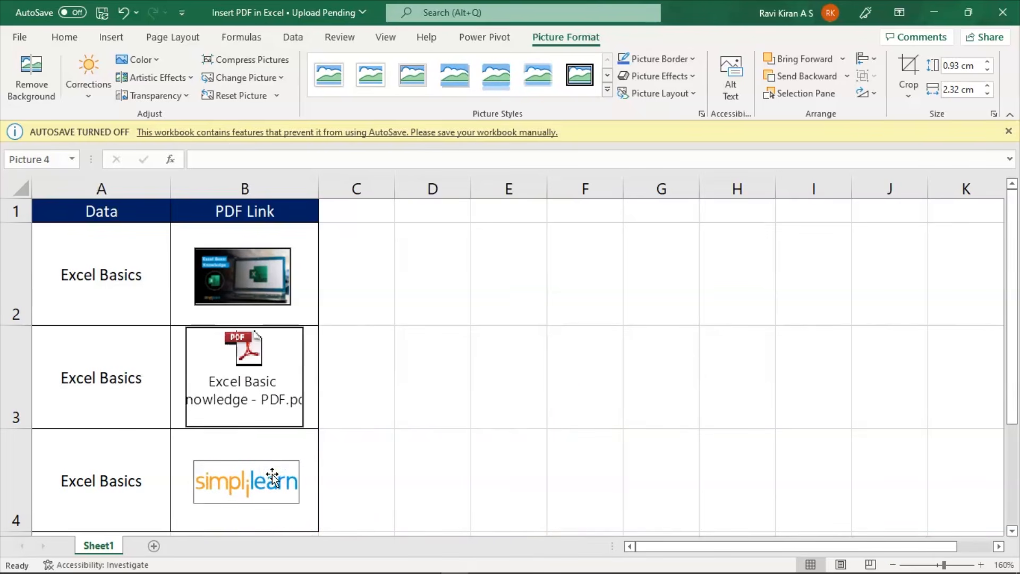
- Hyperlink the logo picture in cell B4 to the Excel Basic Knowledge - PDF file in the Documents folder
right_click(273, 476)
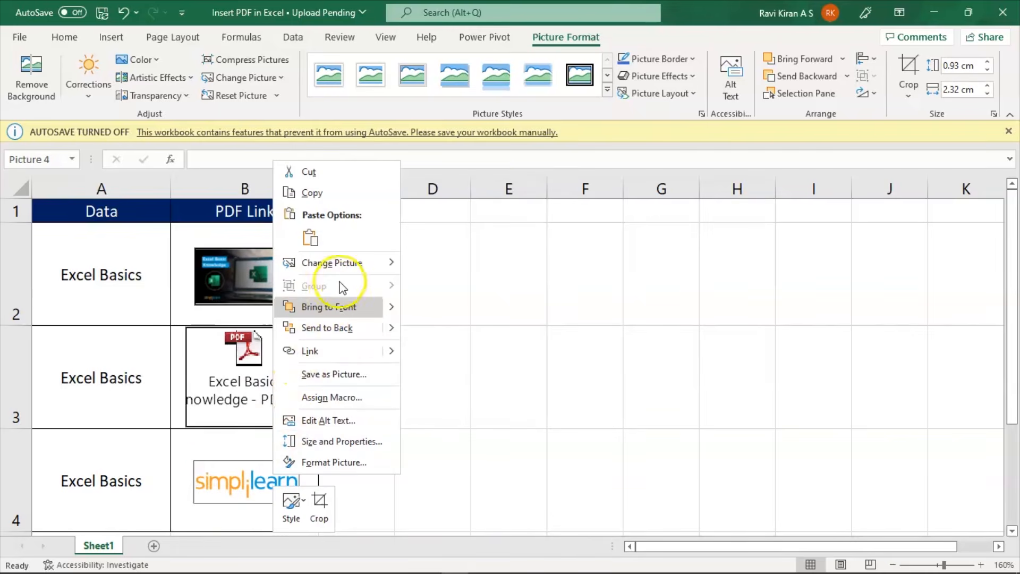
click(338, 354)
click(59, 232)
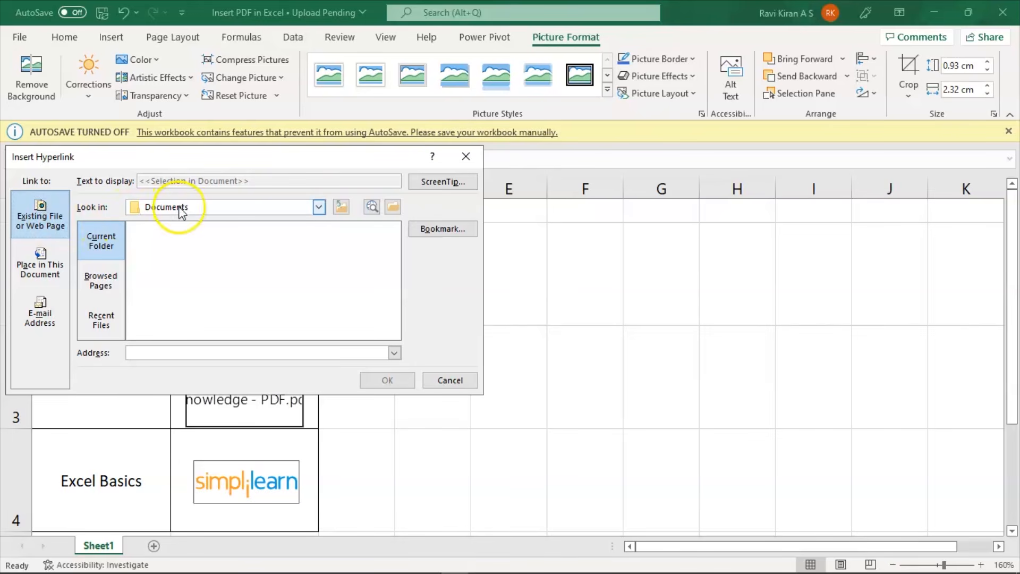
click(319, 207)
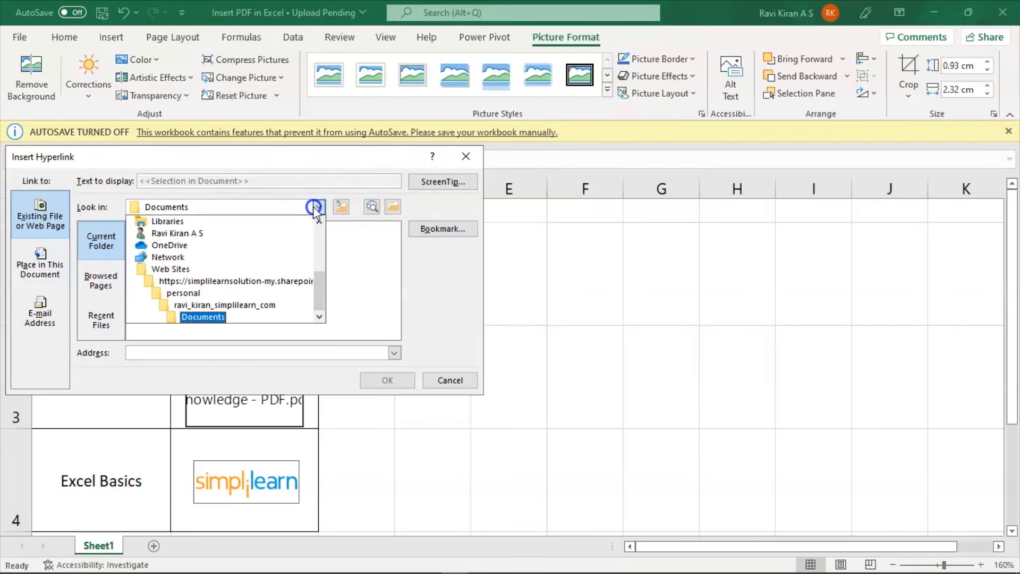
click(203, 317)
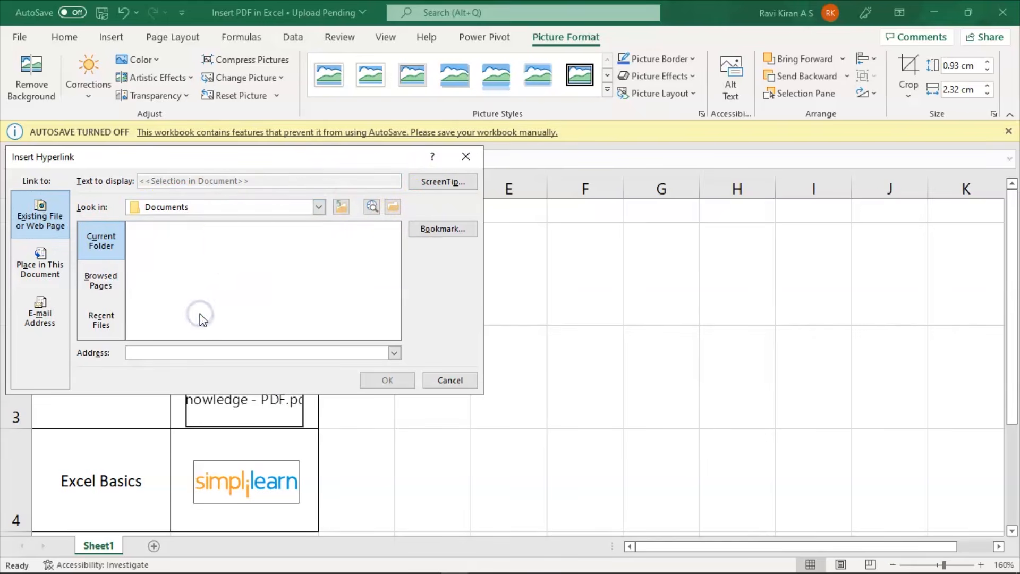
click(101, 319)
click(109, 246)
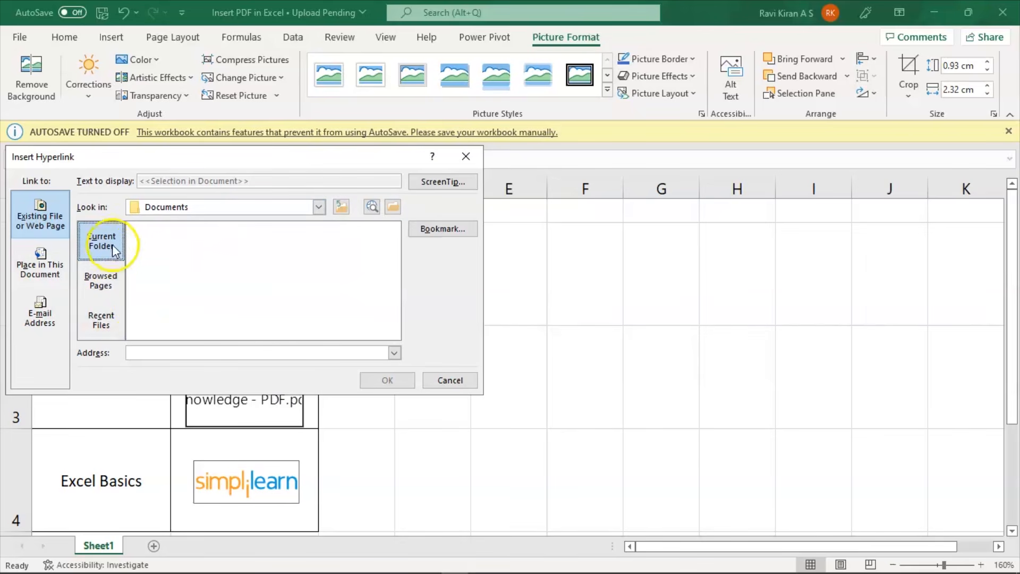
click(170, 310)
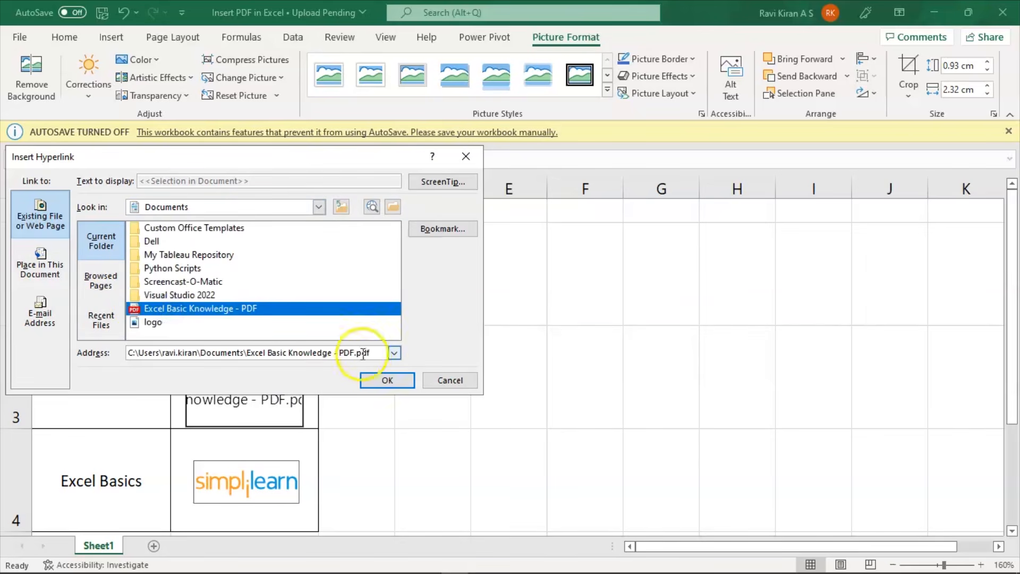
click(384, 380)
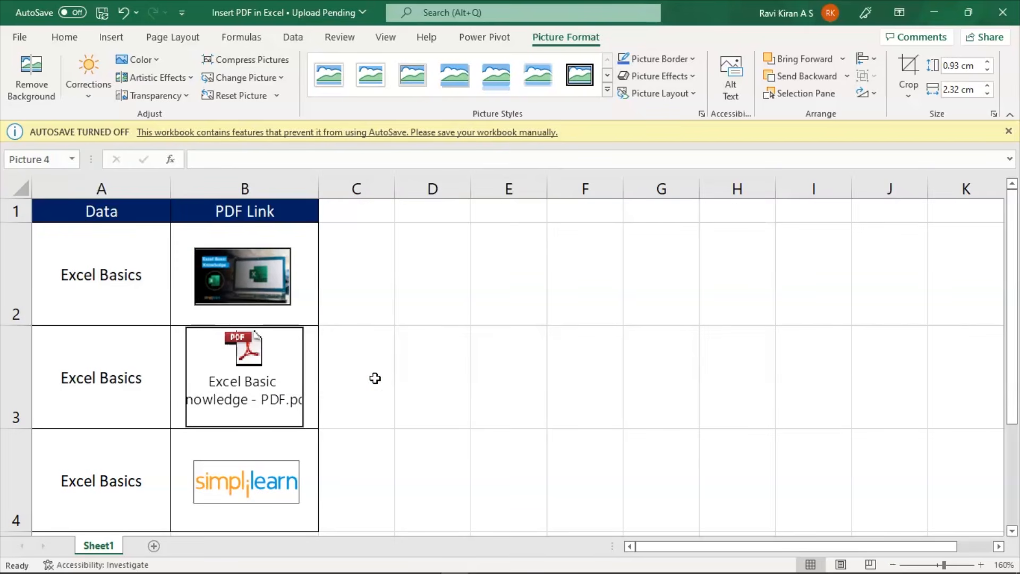
- Deselect the logo and follow its hyperlink to open the PDF, allowing the security notice to continue
click(260, 478)
click(281, 495)
click(398, 478)
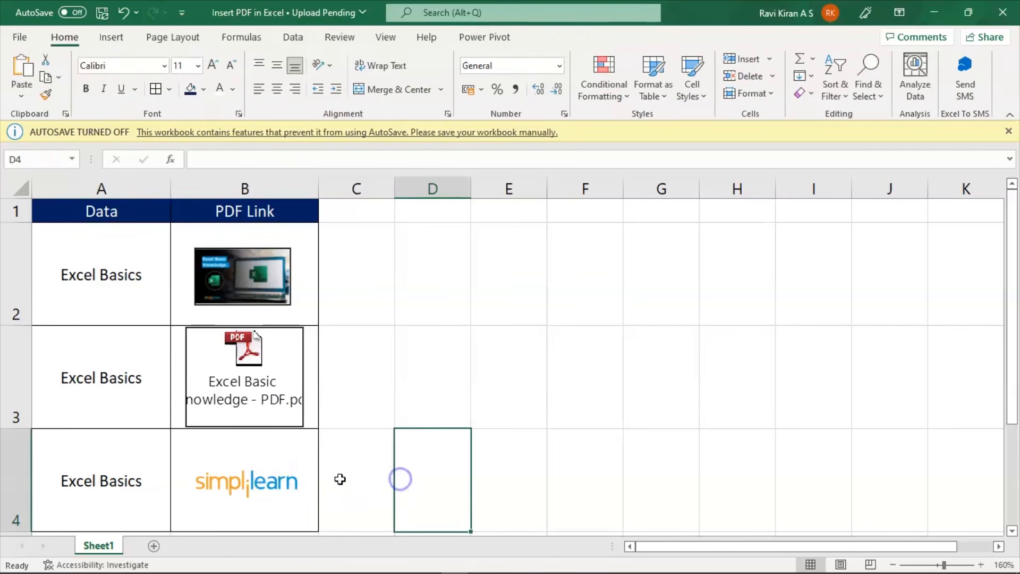
click(266, 488)
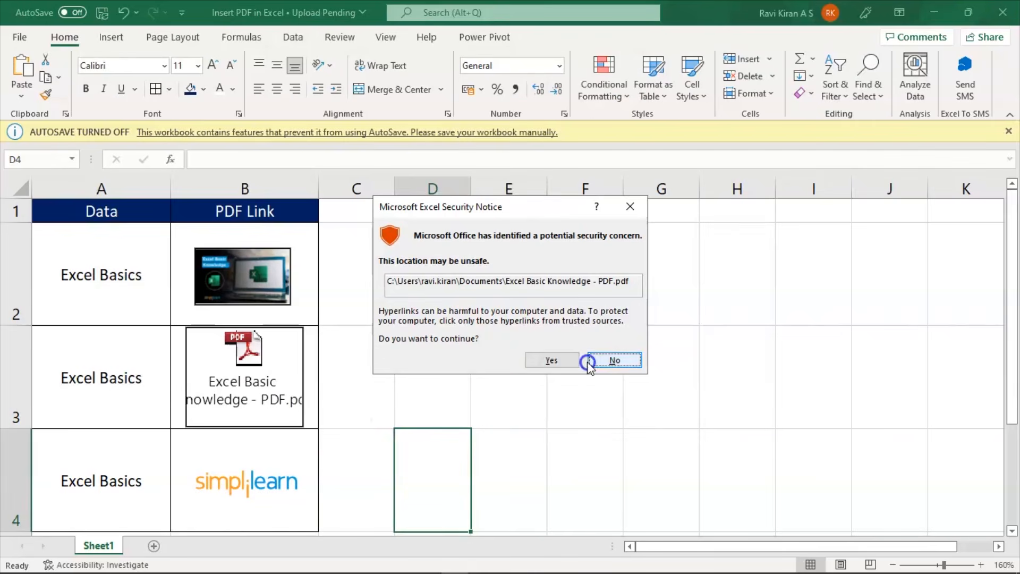
click(560, 367)
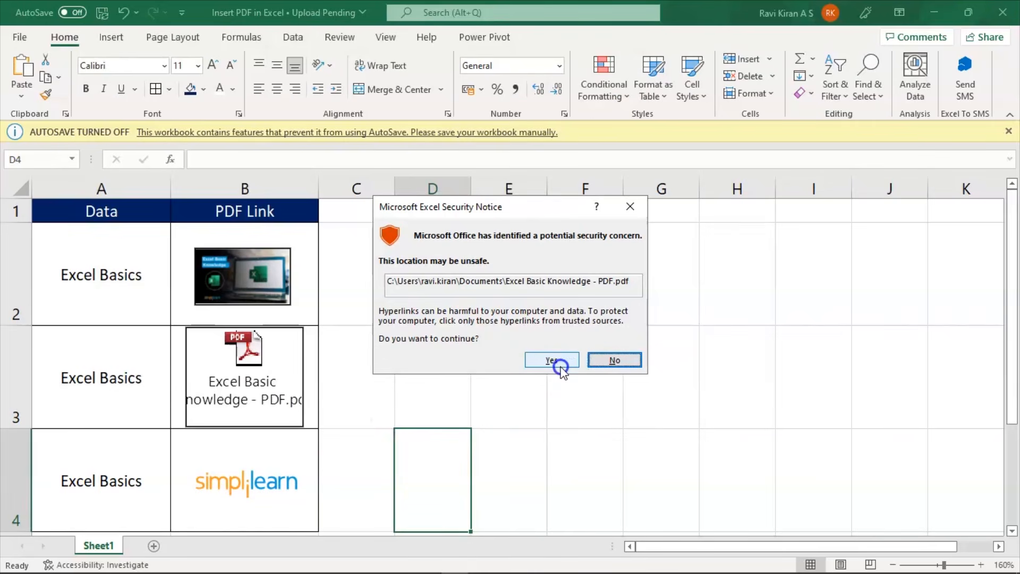
click(564, 362)
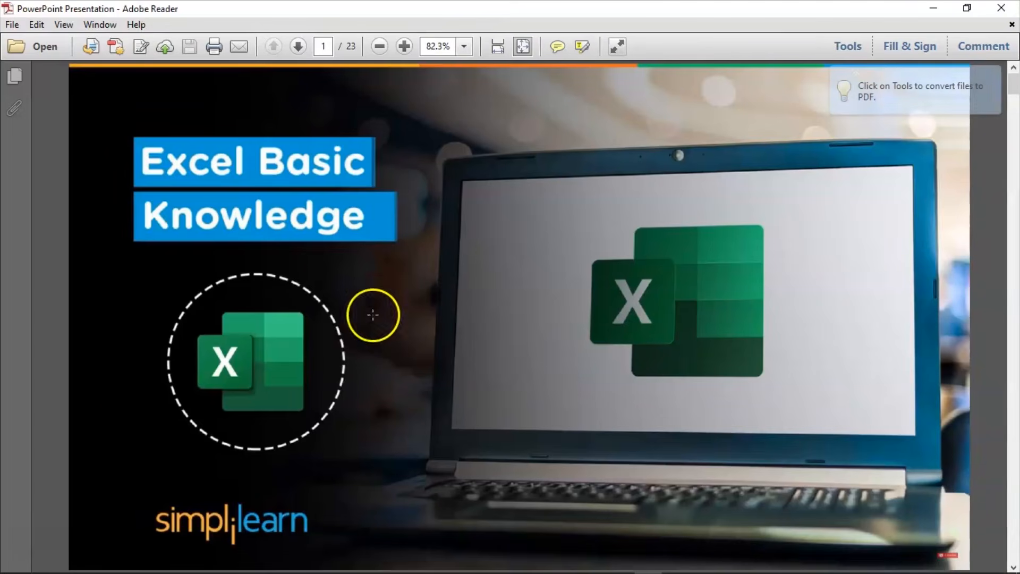